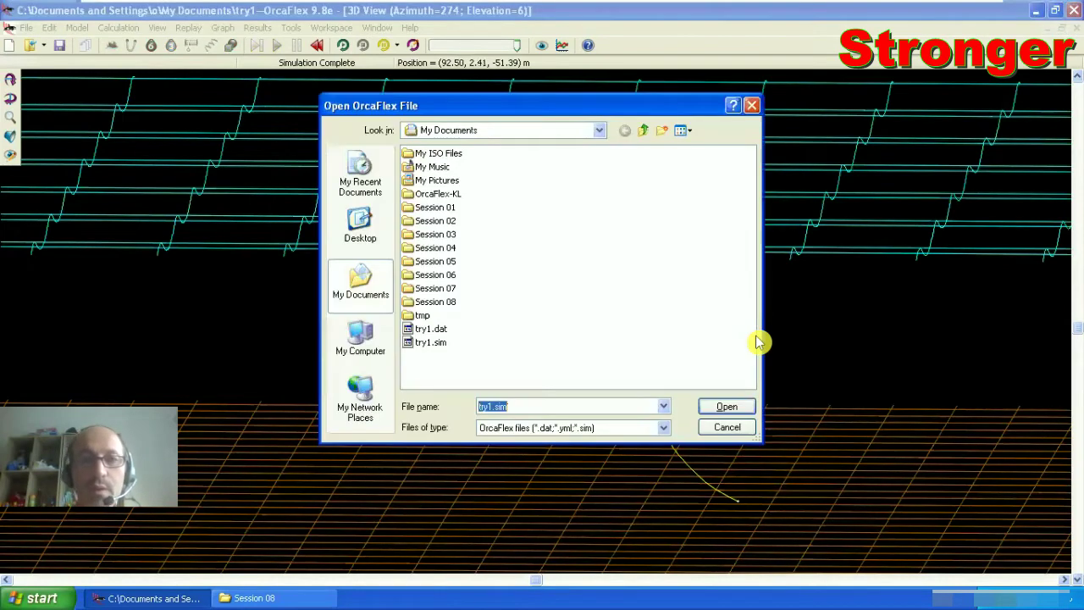
Browse into the Session 08 folder and load Jump Out-8.sim
click(442, 301)
click(727, 408)
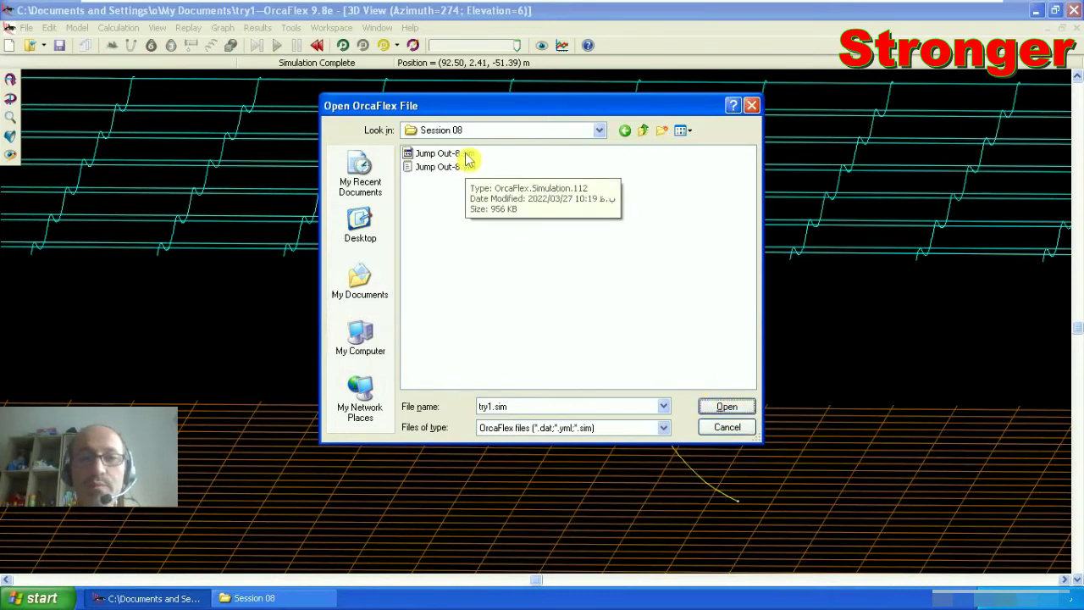
click(468, 155)
click(716, 410)
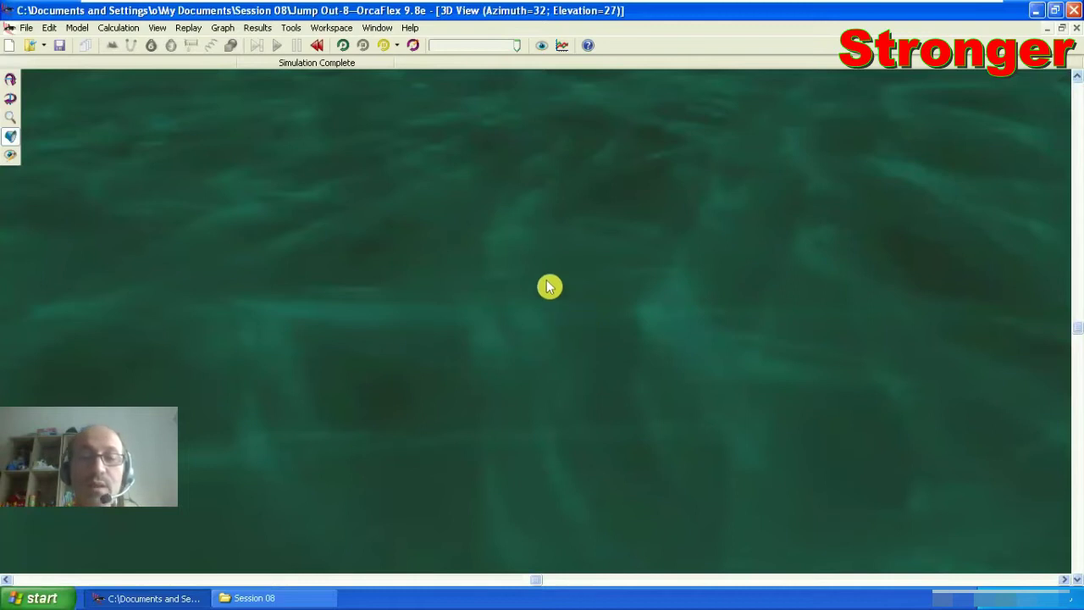
Start the shark replay and export it from the Replay menu as Jump Out-8.avi
click(342, 46)
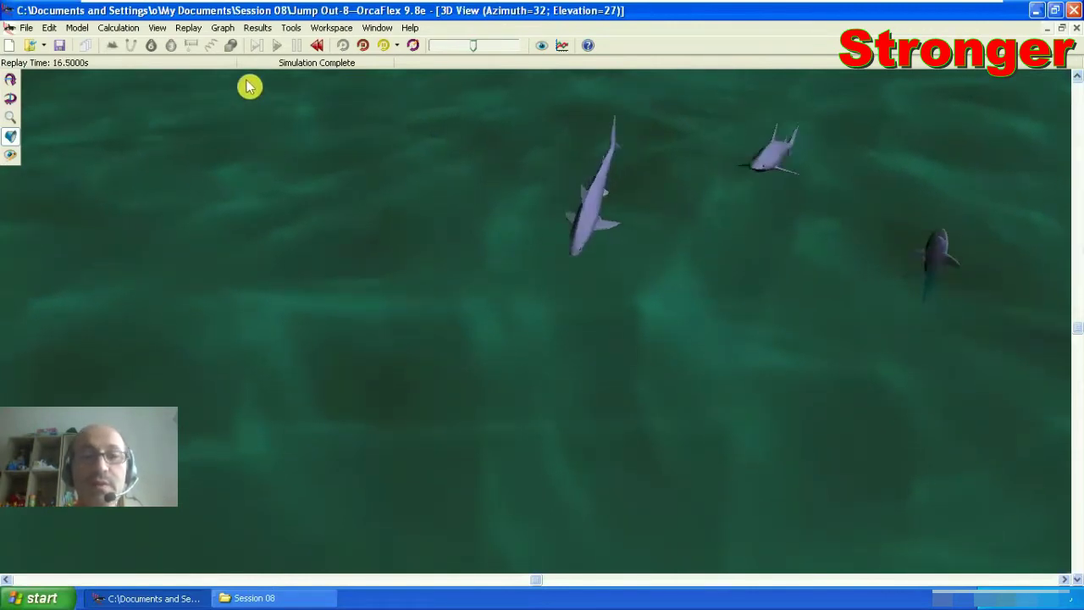
click(192, 31)
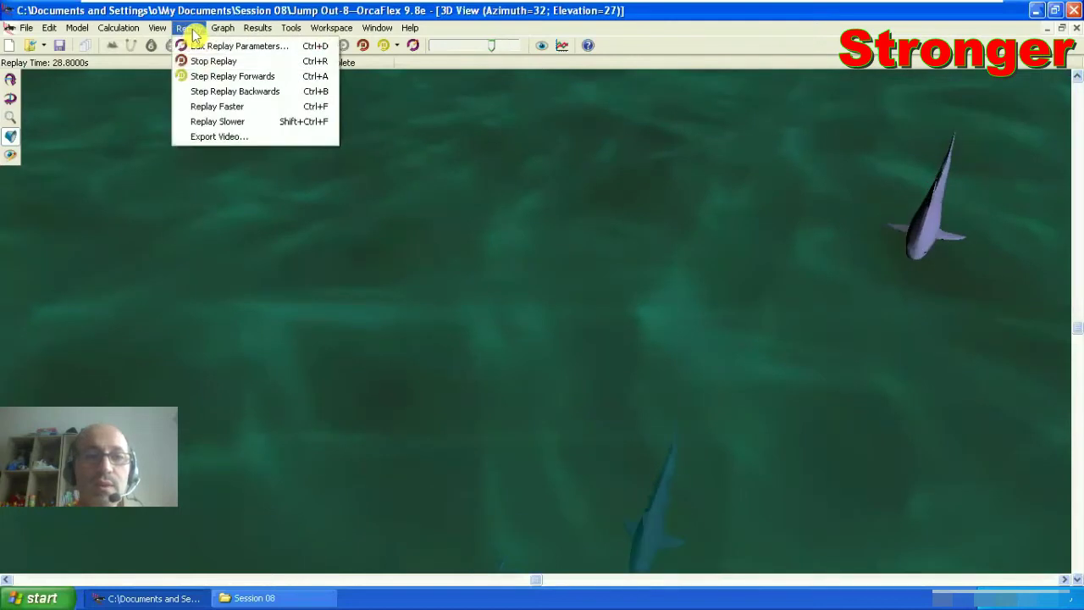
click(246, 140)
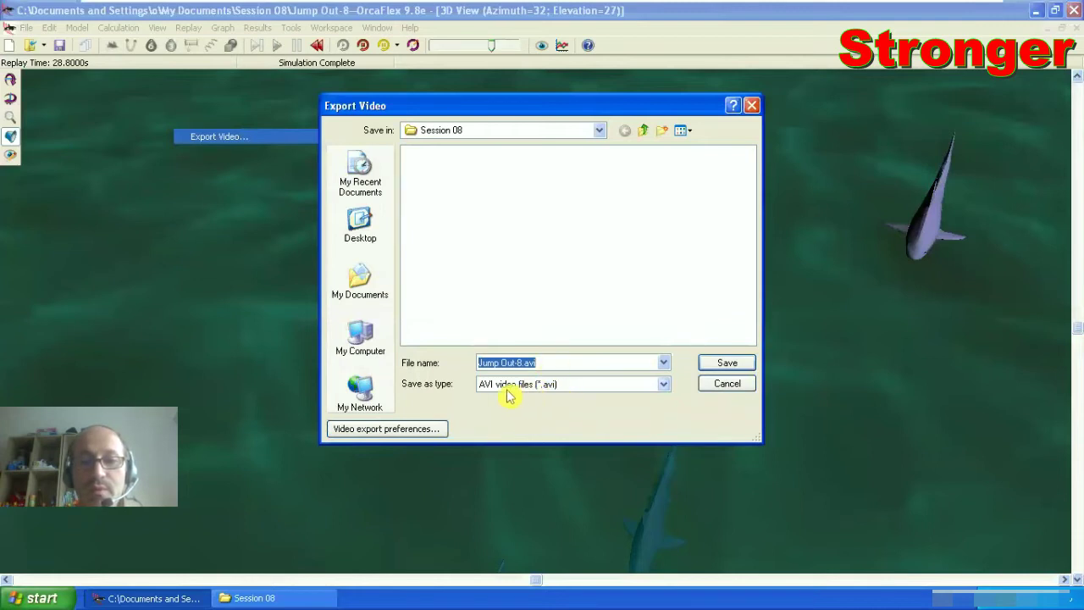
click(726, 364)
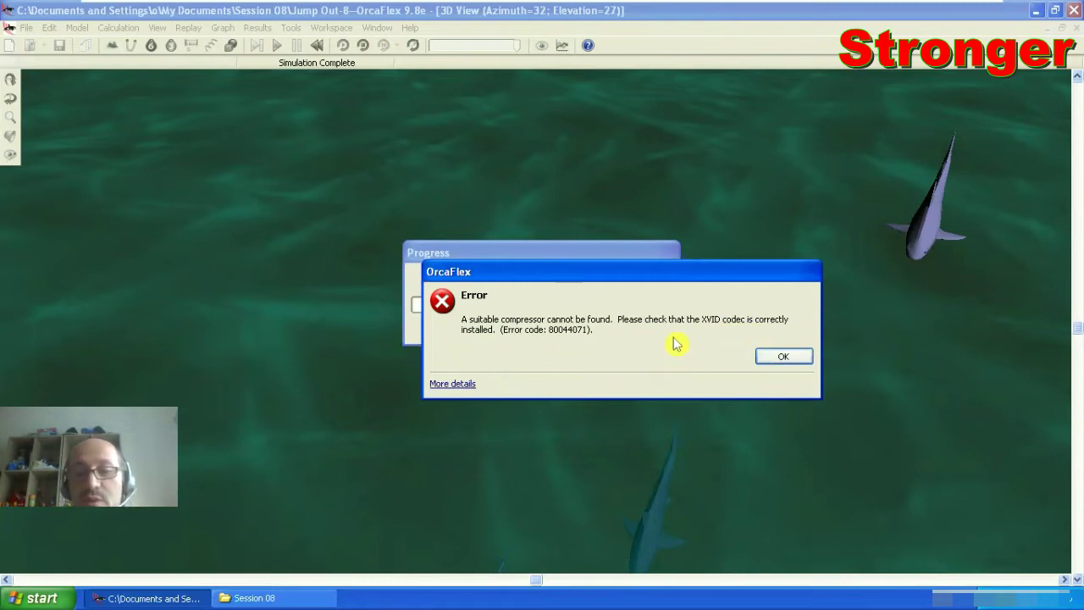
Dismiss the error reporting the missing XVID compressor
click(781, 358)
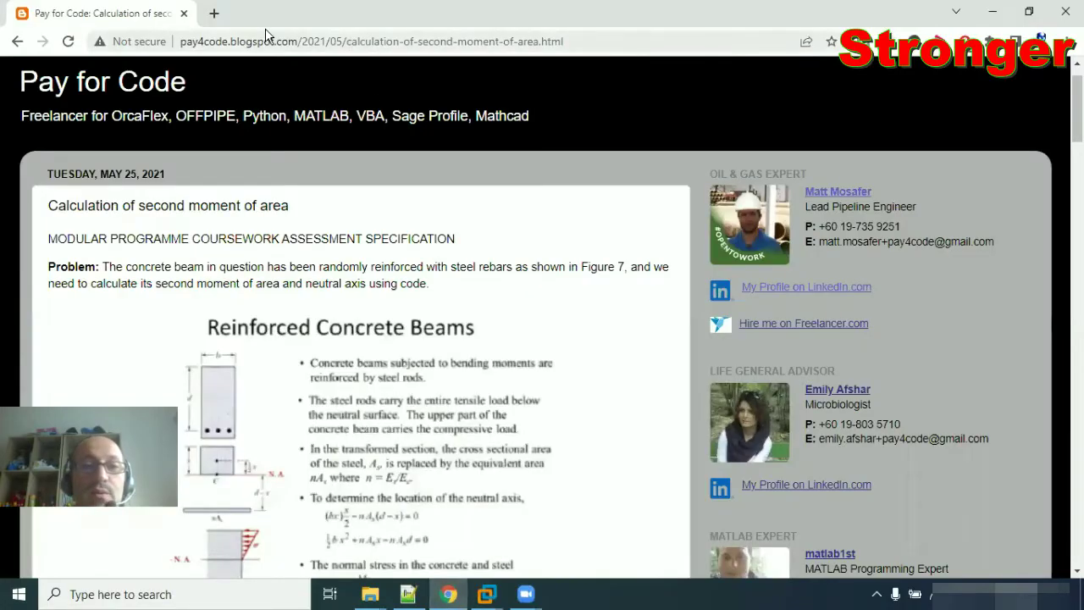
Go to orcina.com in a new browser tab
click(214, 13)
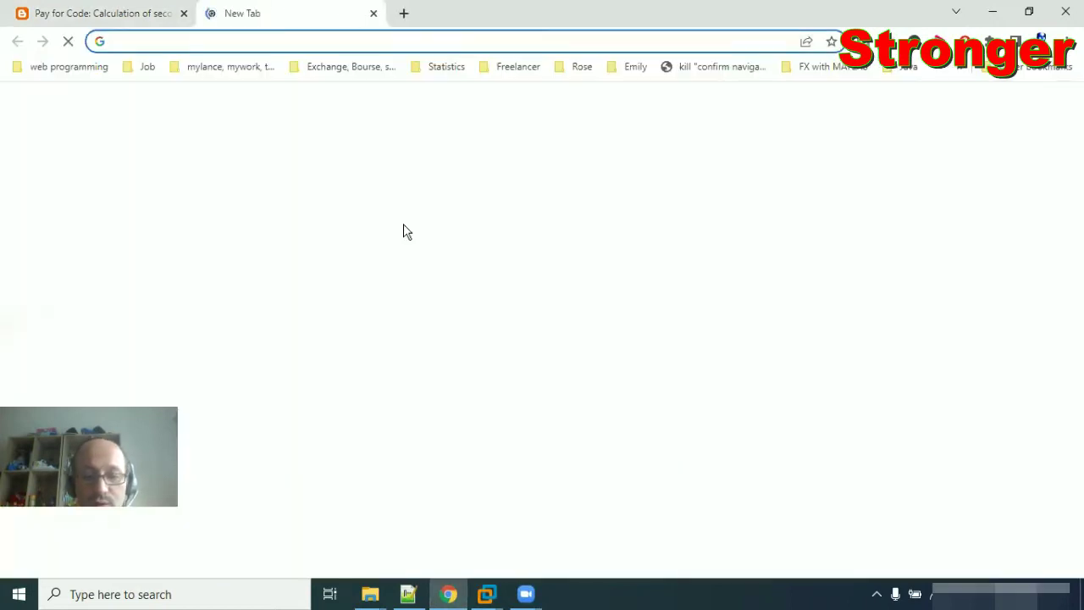
text(or)
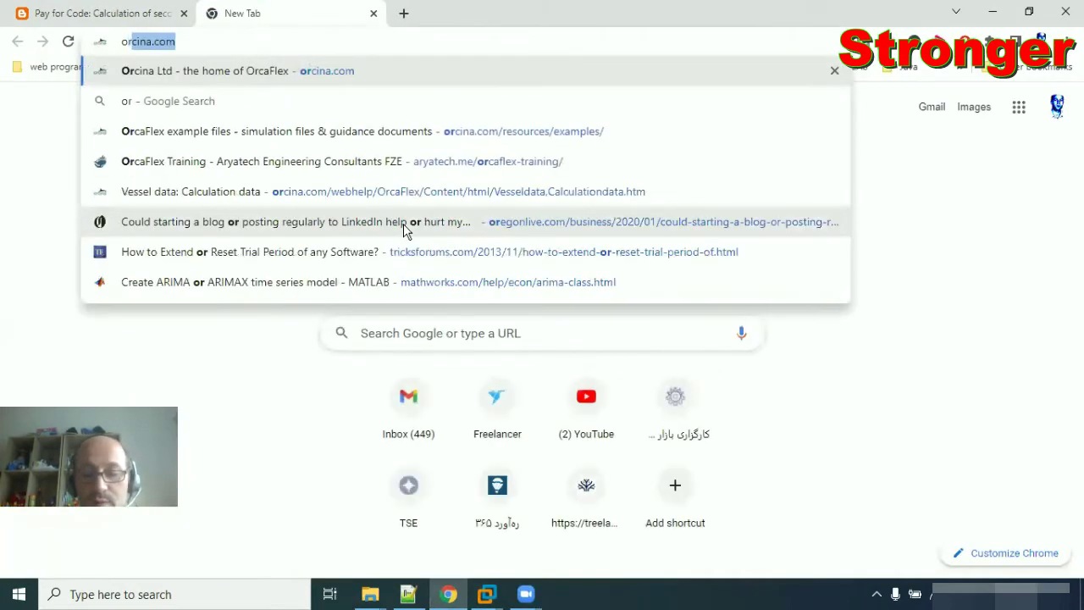
key(Return)
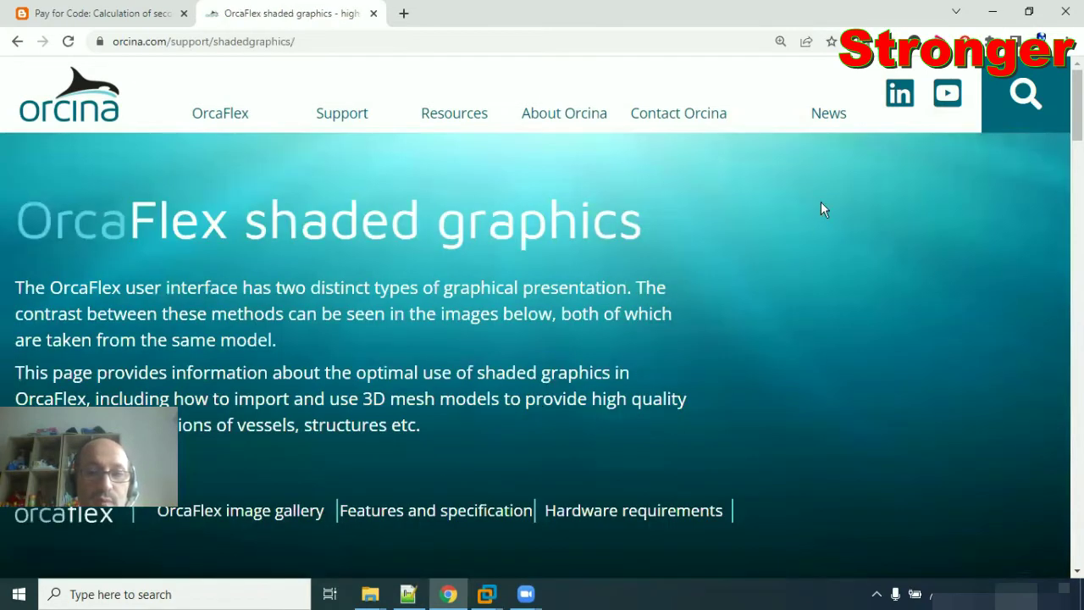
Scroll the shaded graphics page to Video export and follow the XVID codec link
scroll(820, 203, down, 3)
scroll(821, 203, down, 2)
scroll(821, 204, down, 5)
scroll(821, 203, down, 2)
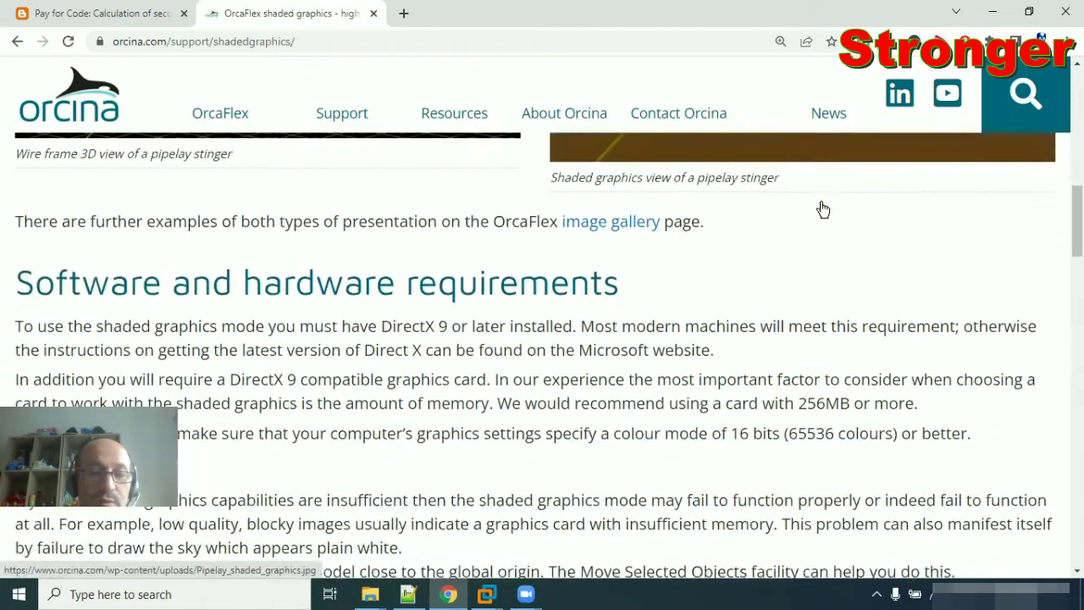
scroll(820, 208, down, 1)
scroll(821, 207, down, 2)
scroll(821, 212, down, 2)
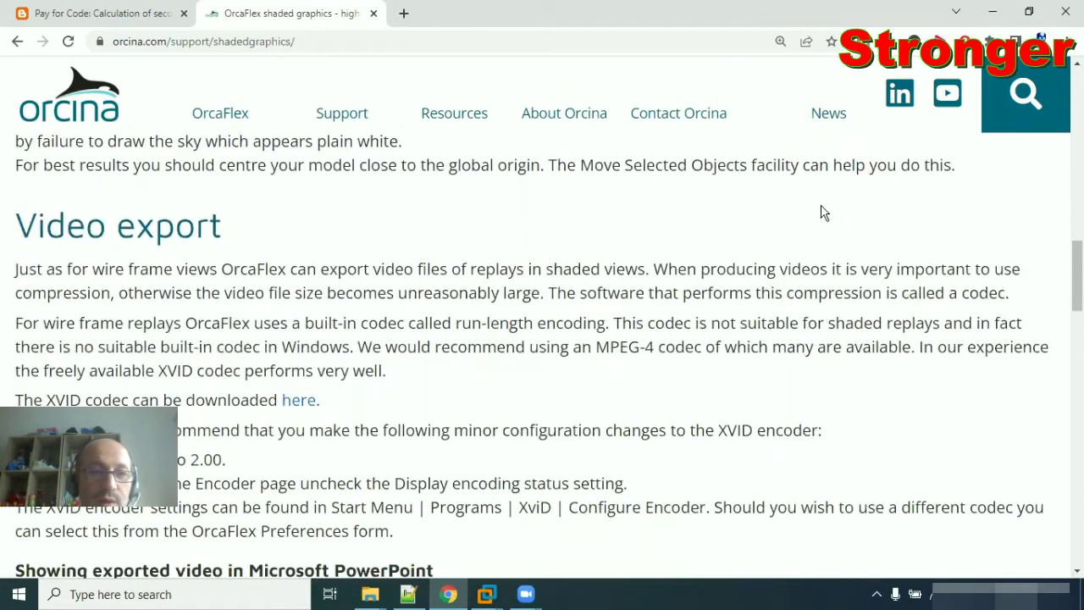
scroll(820, 212, down, 1)
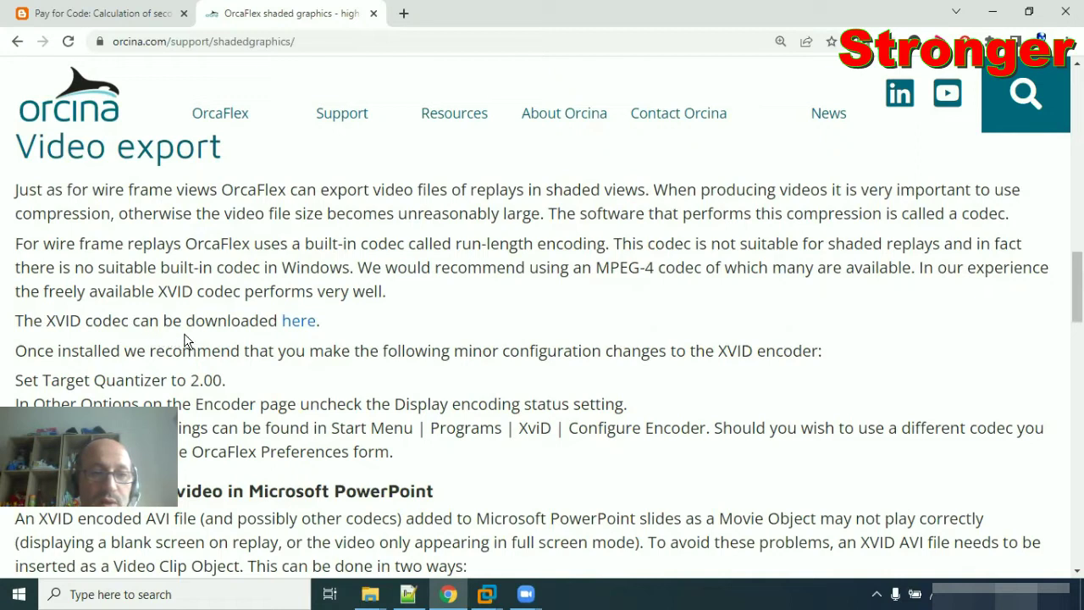
click(298, 322)
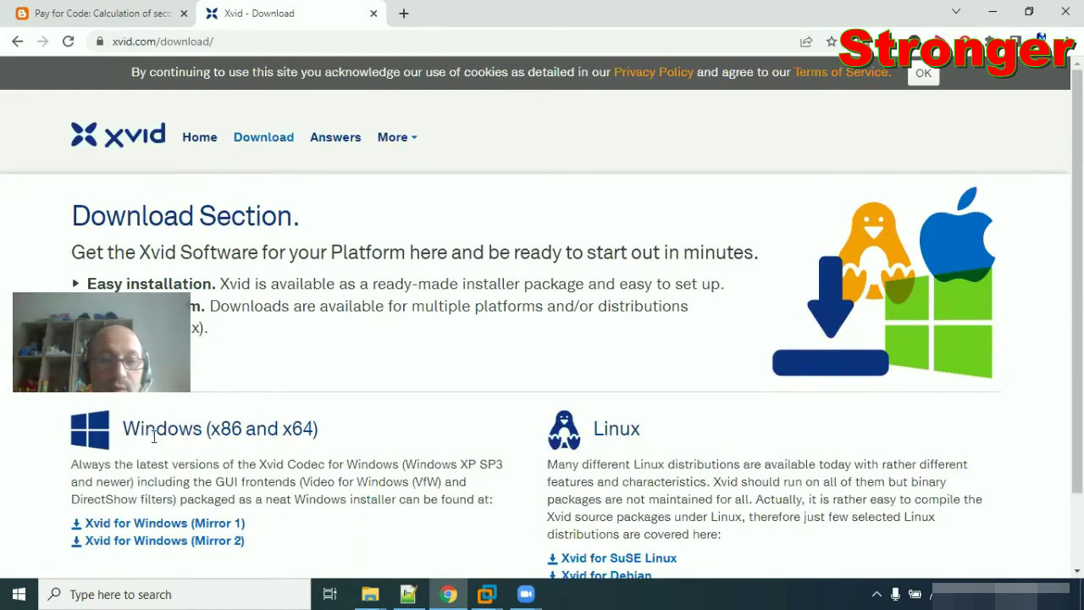
Download Xvid for Windows from Mirror 1 and show the installer in its folder
click(138, 523)
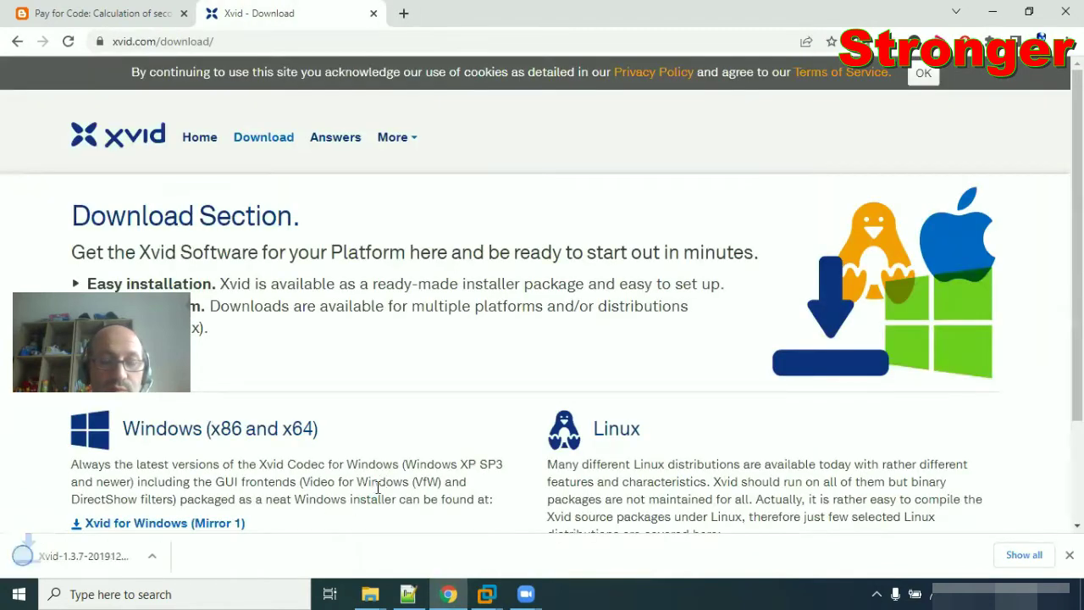
scroll(389, 435, down, 1)
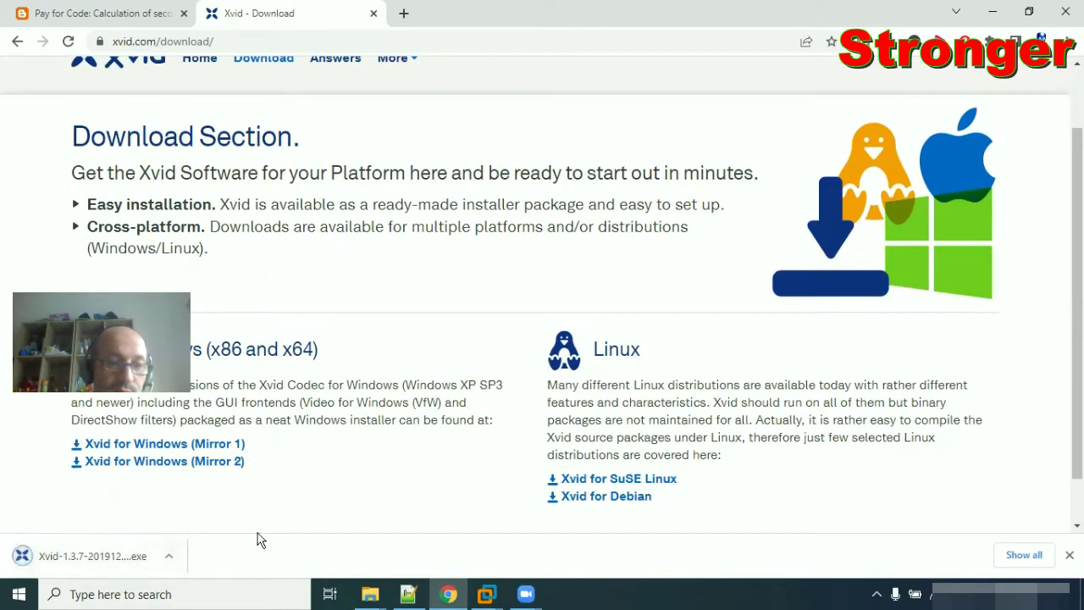
right_click(79, 555)
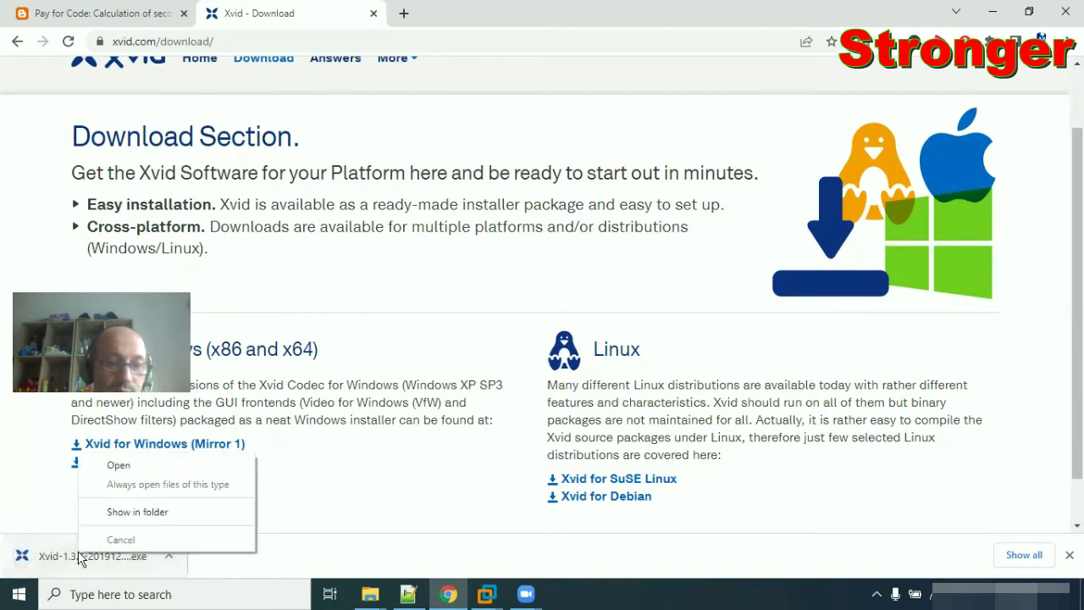
click(134, 512)
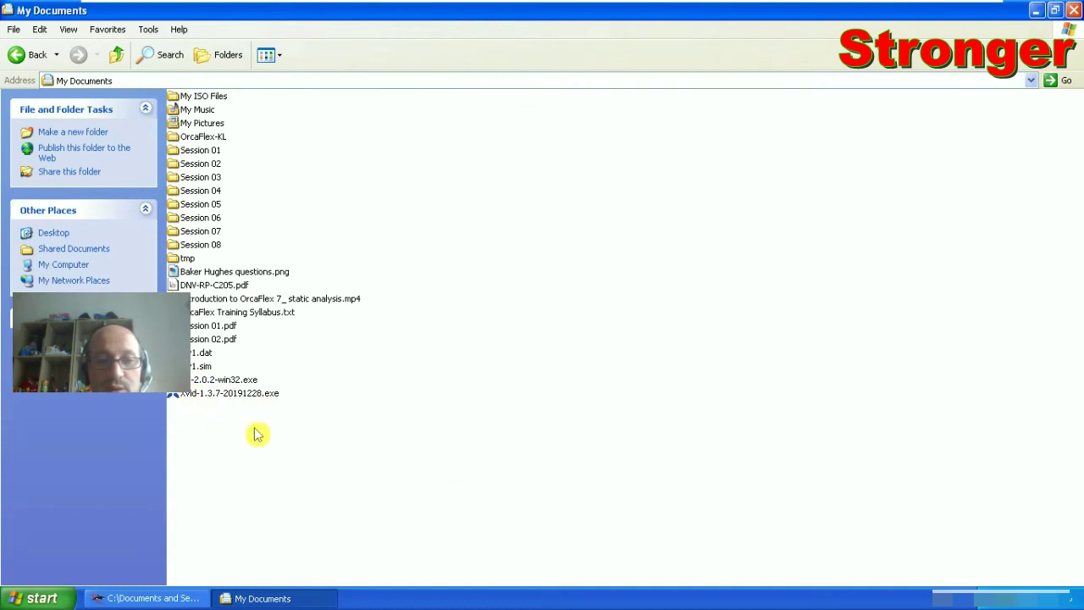
Run the Xvid installer in English, accept the license, and keep C:\Program Files\Xvid
double_click(227, 394)
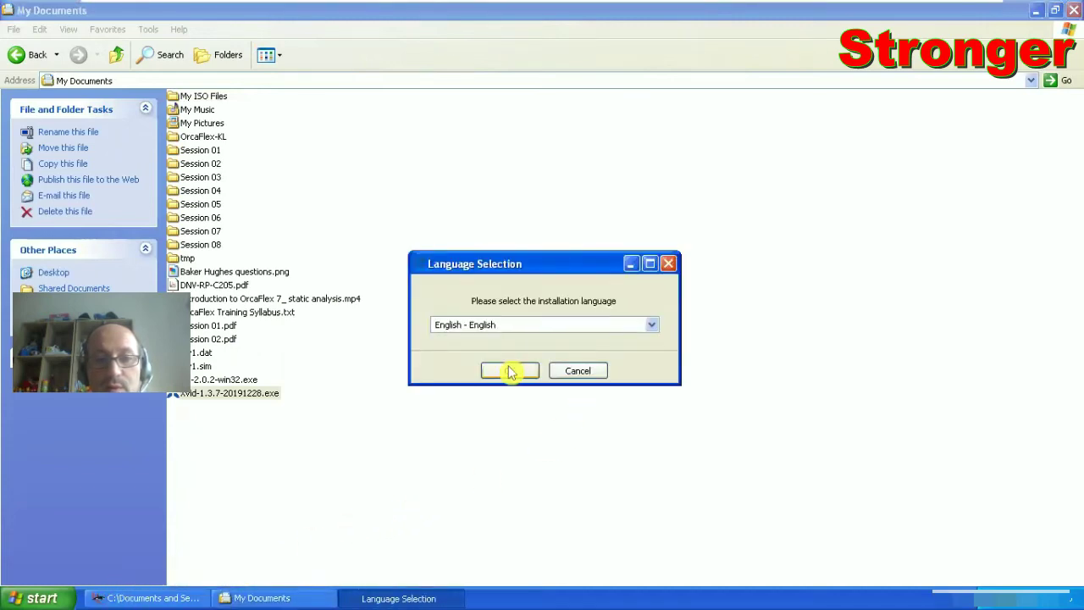
click(509, 373)
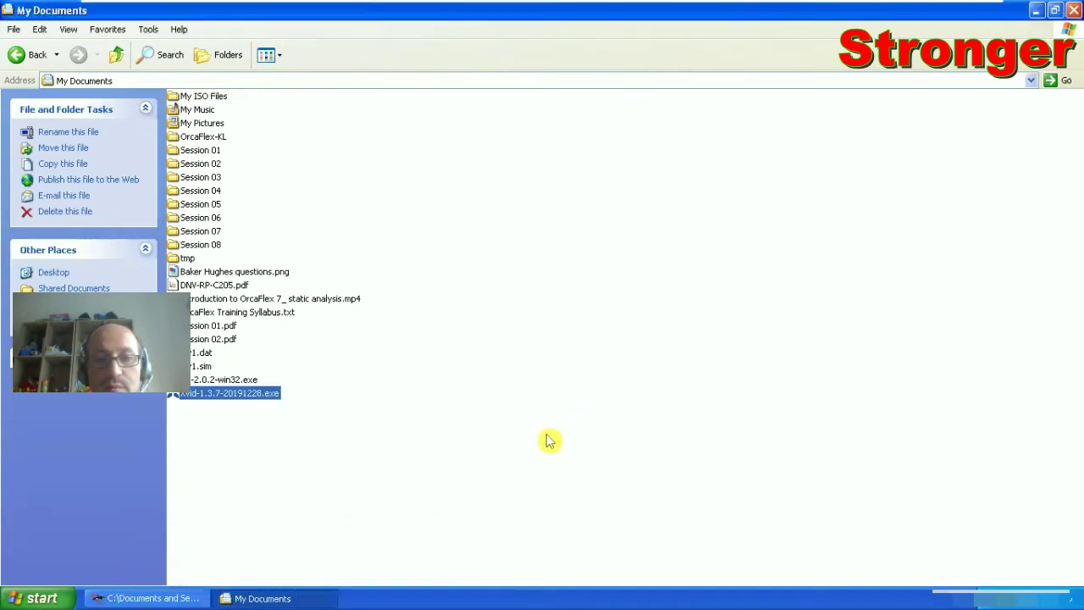
click(620, 443)
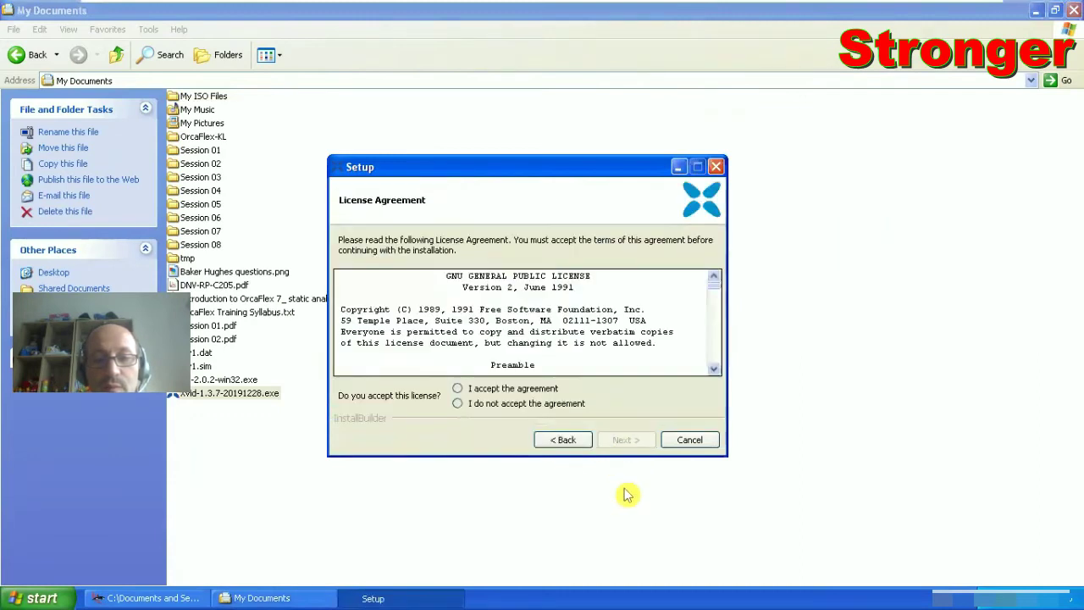
click(458, 389)
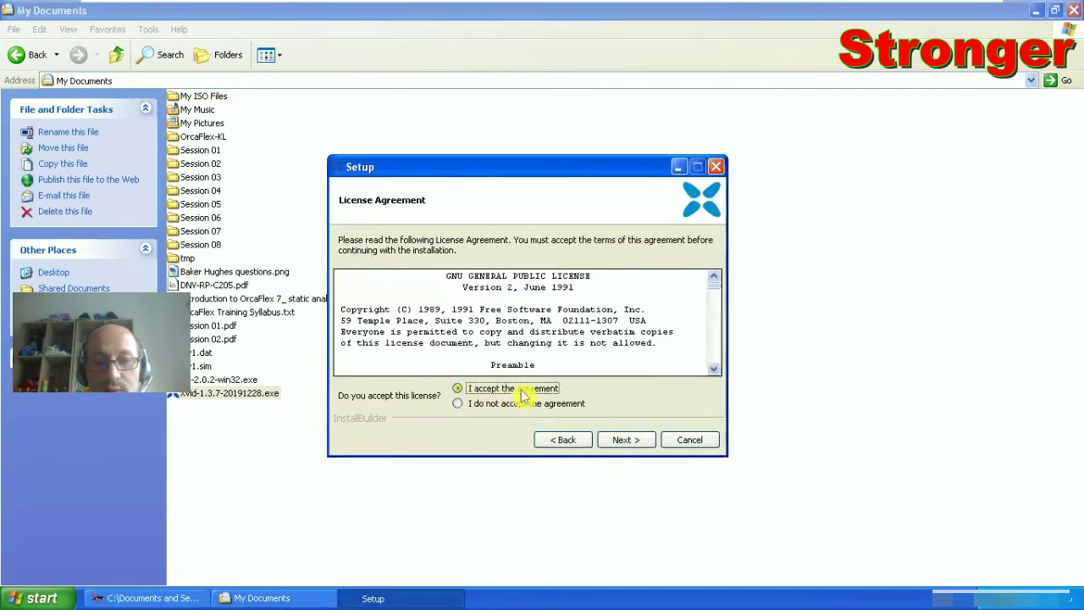
click(714, 343)
click(628, 441)
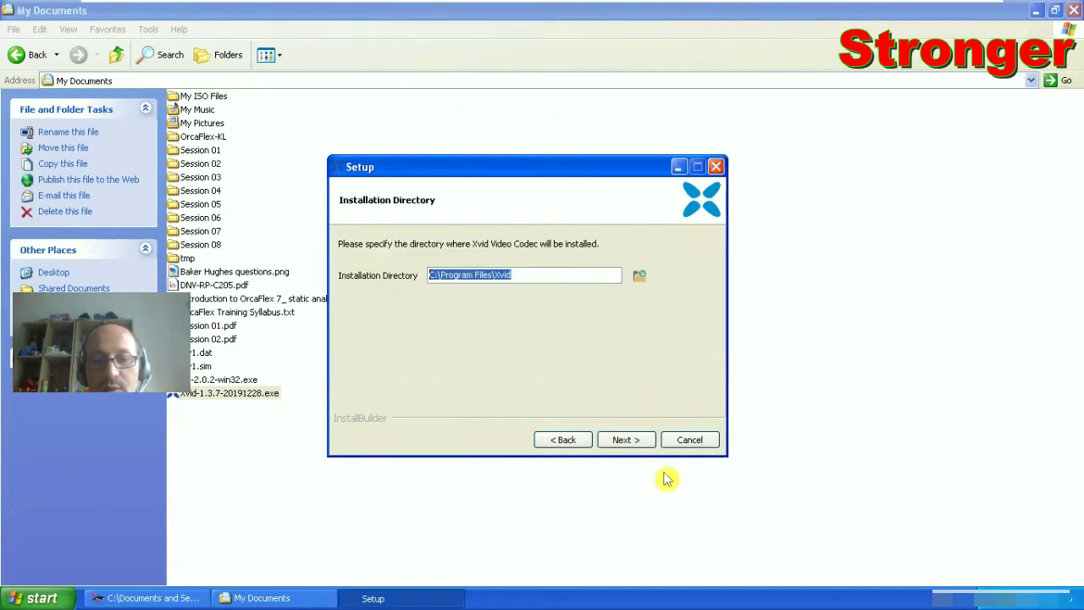
click(623, 444)
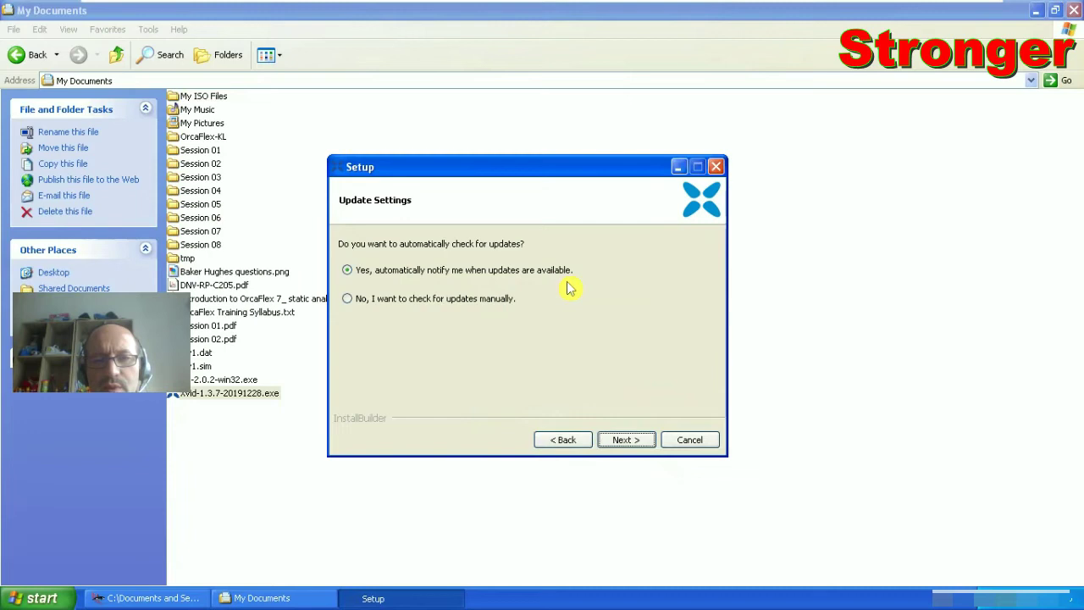
Choose manual update checks, enable DIVX, 3IVX and Other MPEG-4 decoding, finish without the readme
click(350, 301)
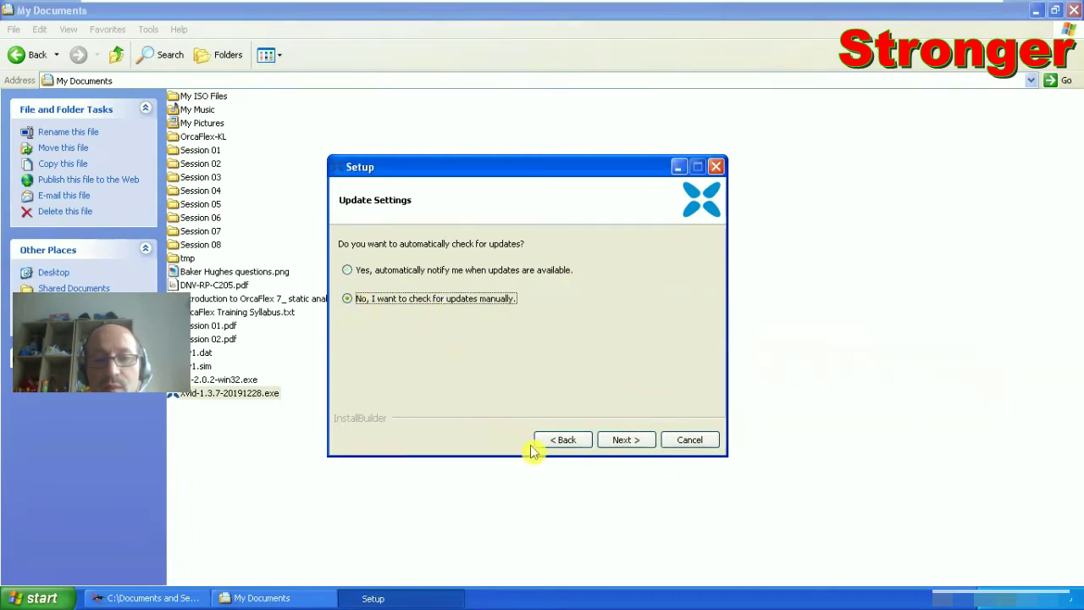
click(623, 439)
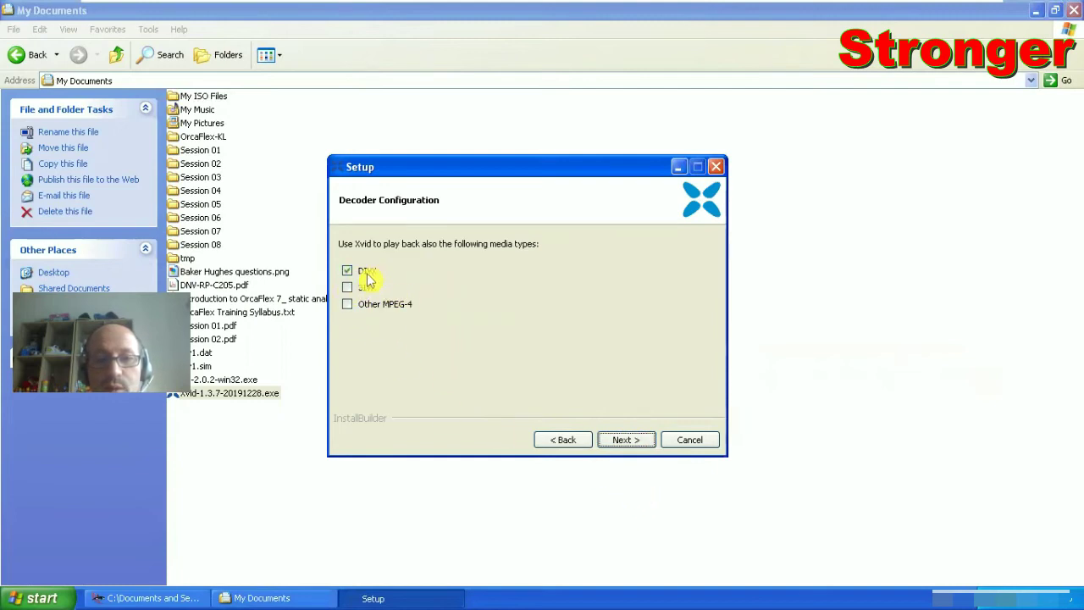
click(347, 287)
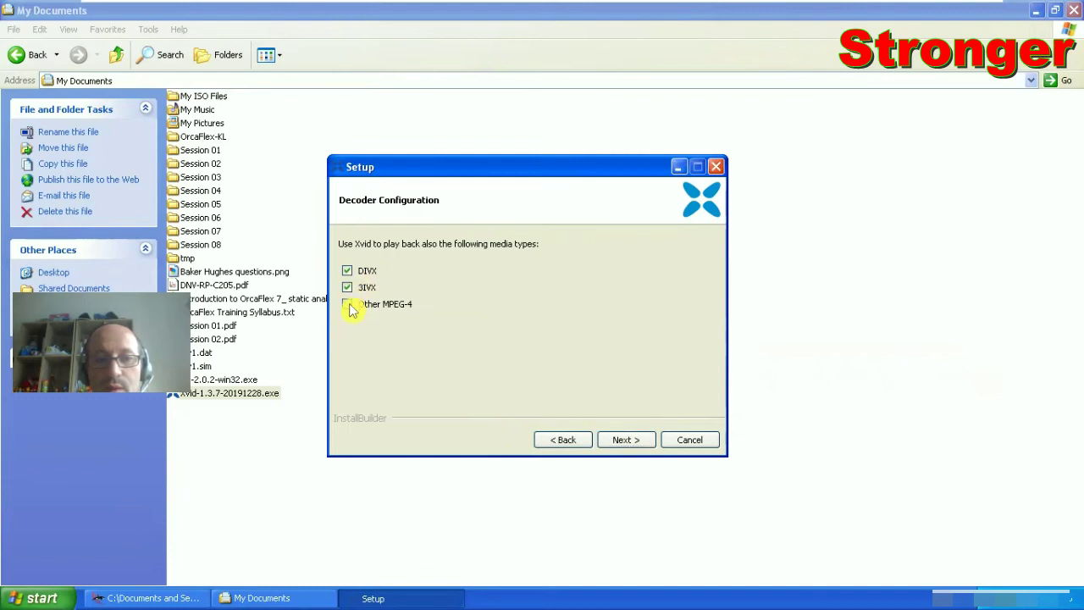
click(624, 441)
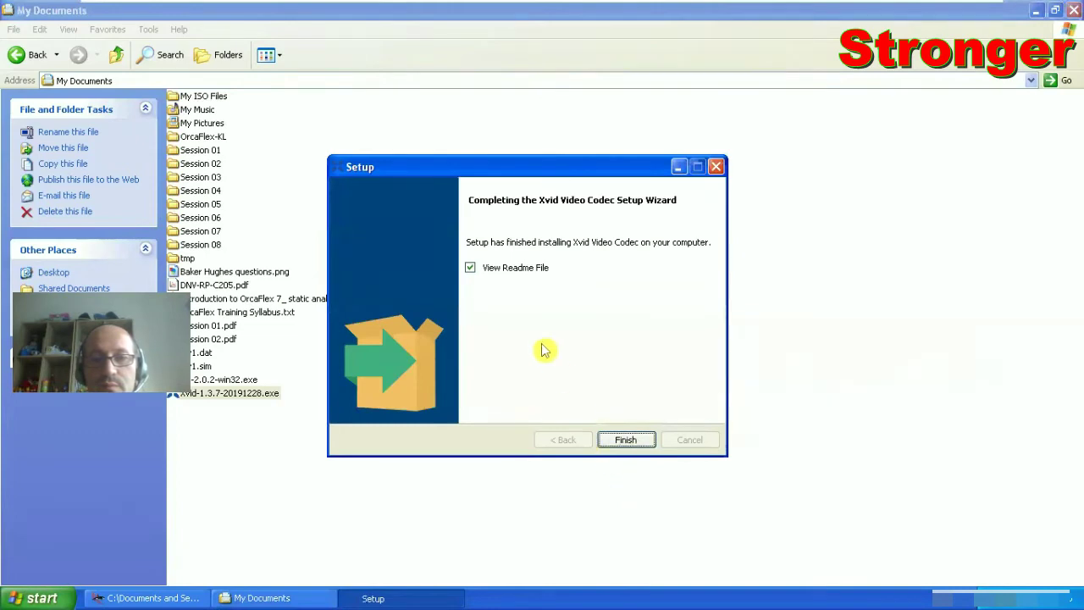
click(470, 268)
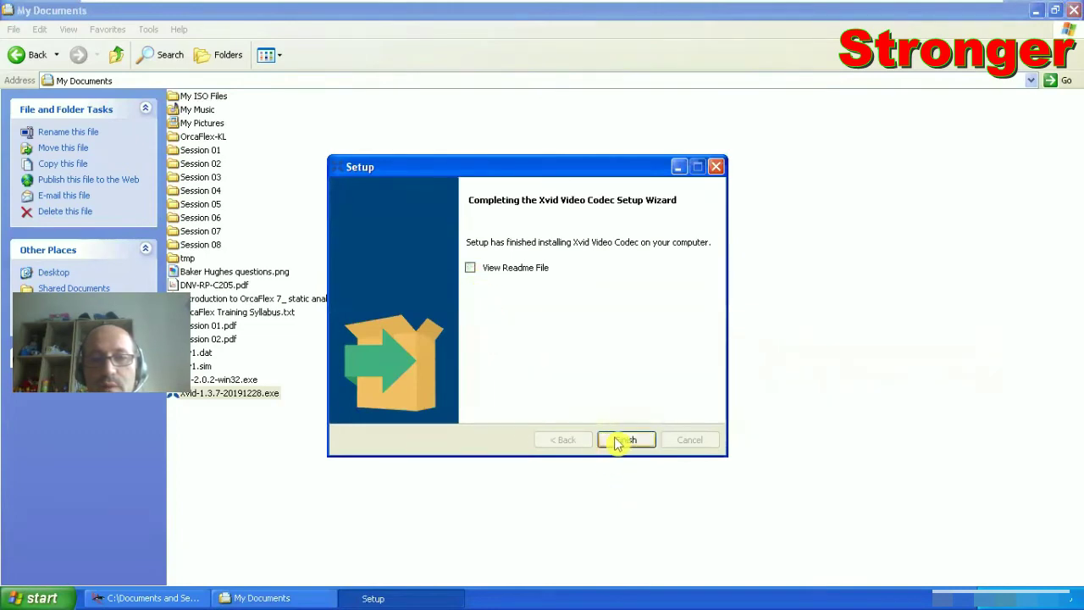
click(618, 441)
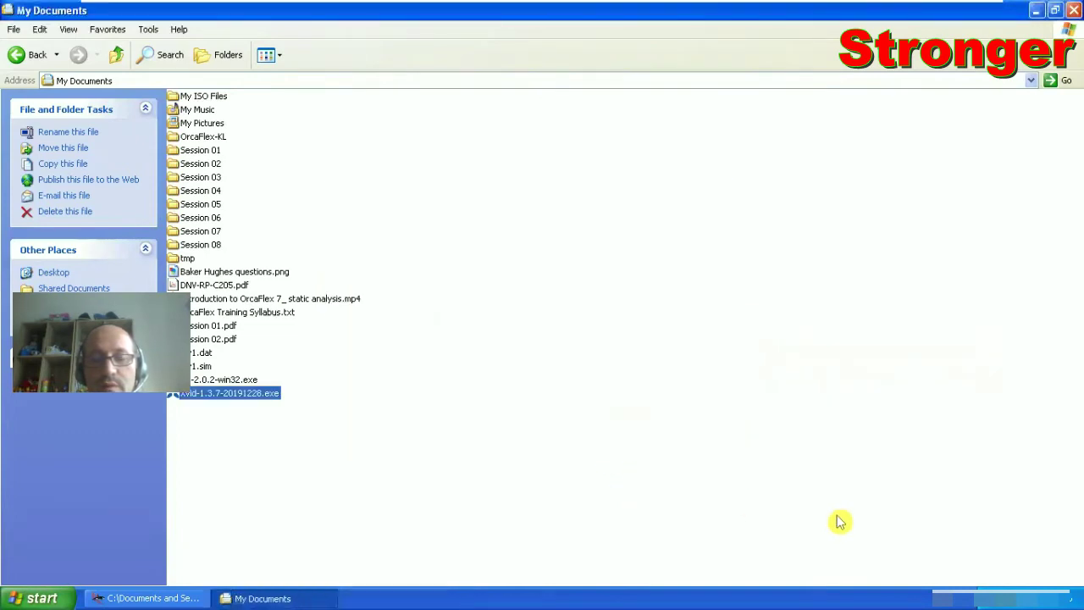
click(162, 593)
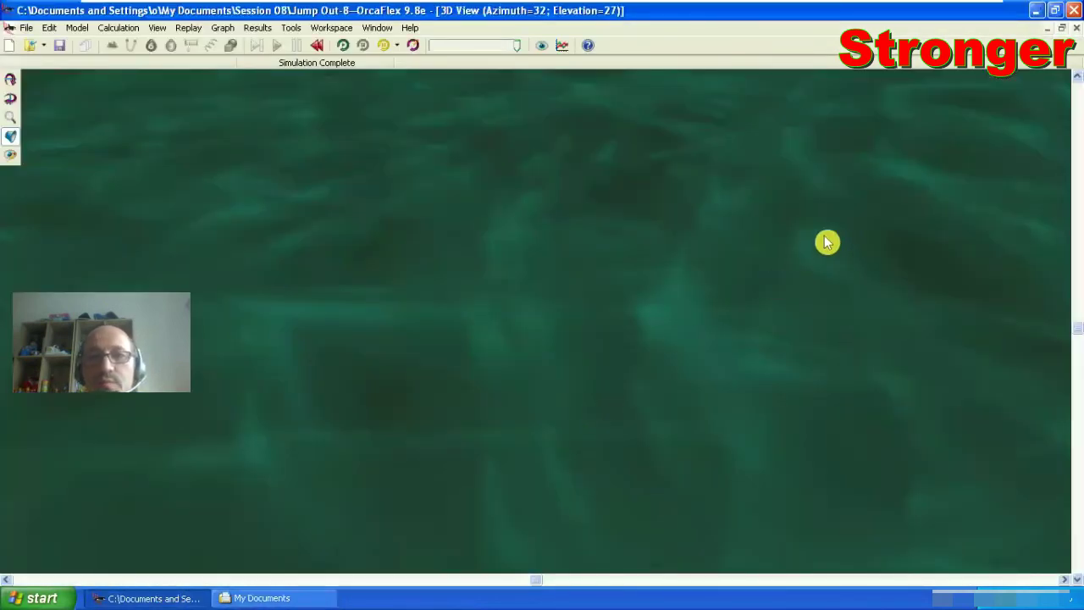
Replay the simulation and export it as Jump Out-8.avi, overwriting the existing file
click(343, 45)
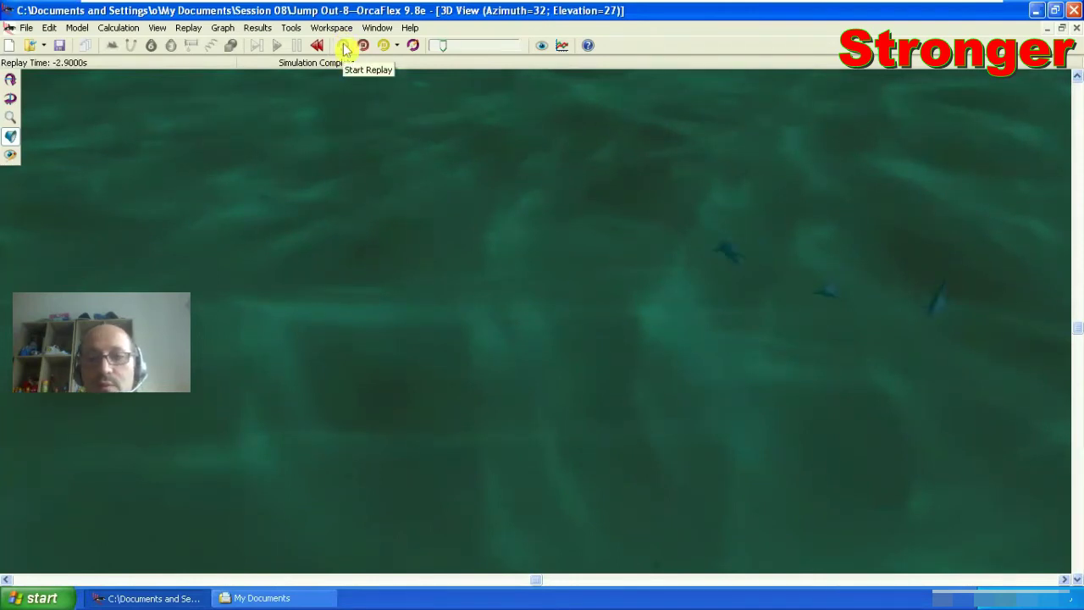
click(189, 28)
click(235, 137)
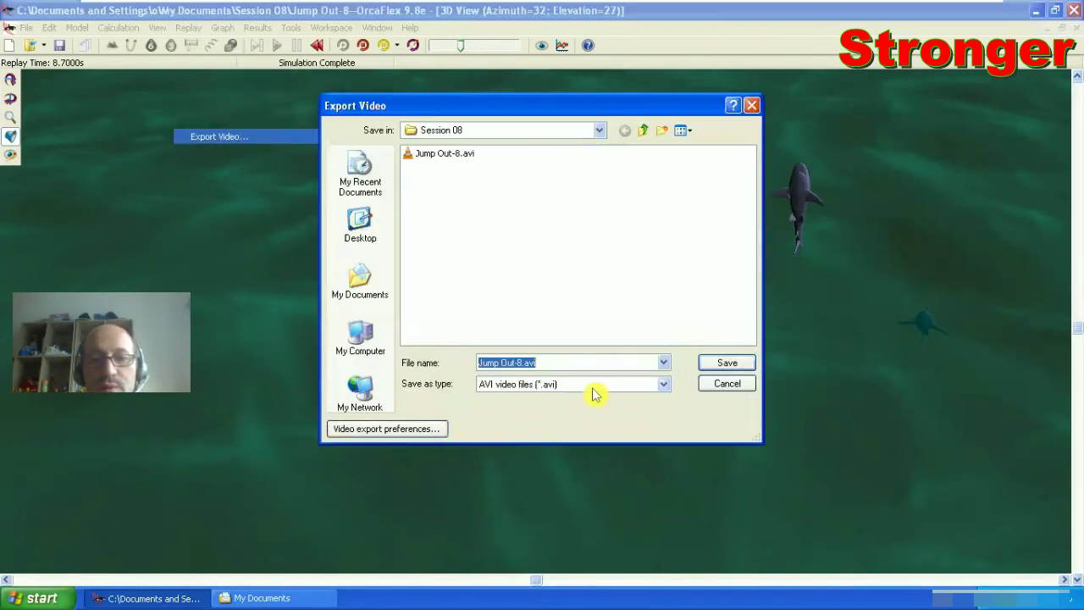
click(718, 363)
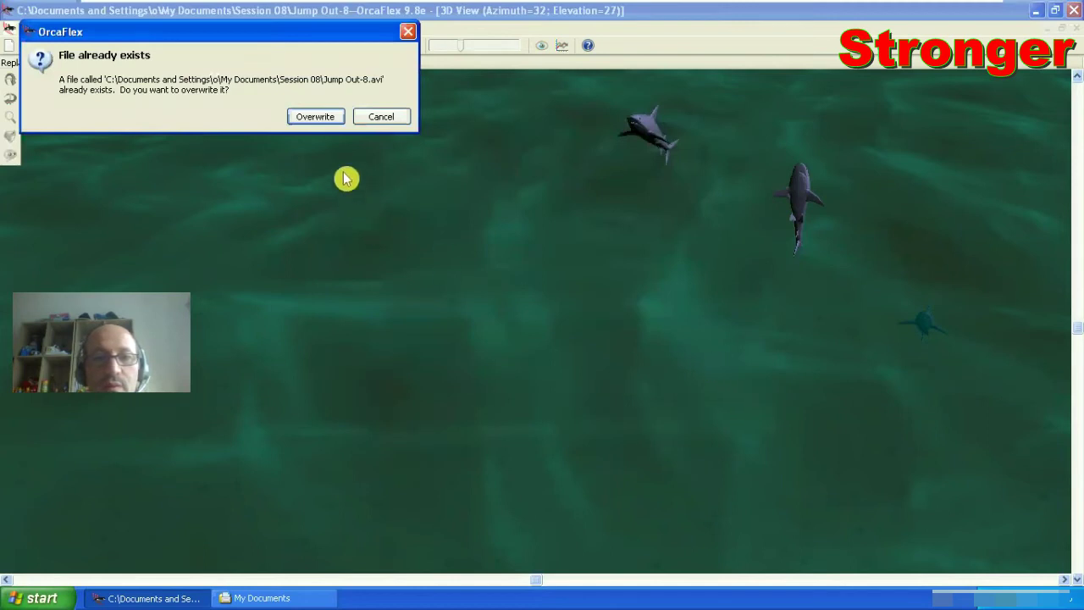
click(313, 116)
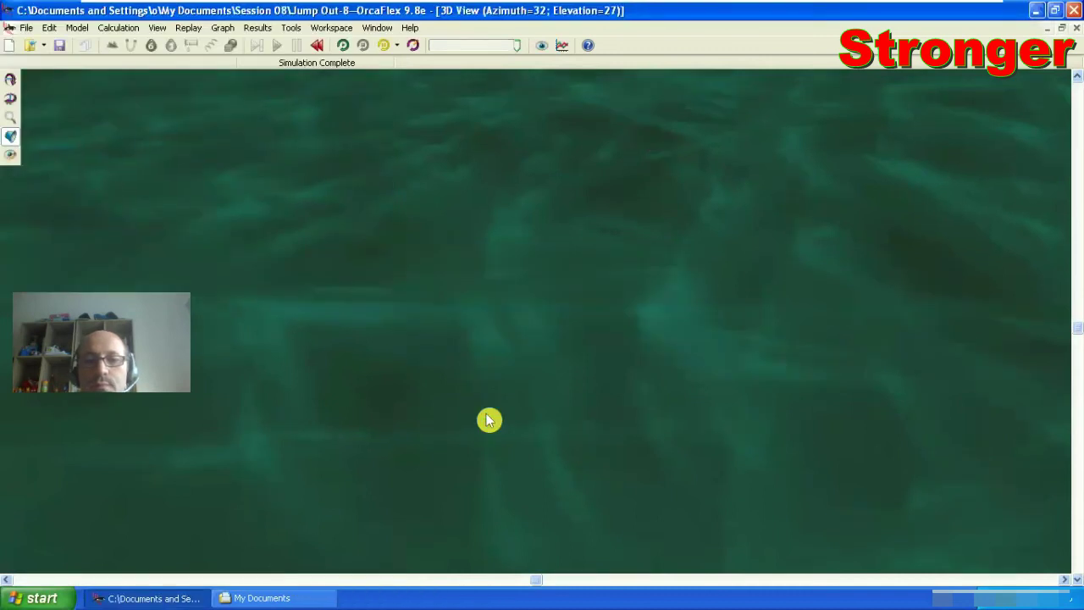
click(289, 597)
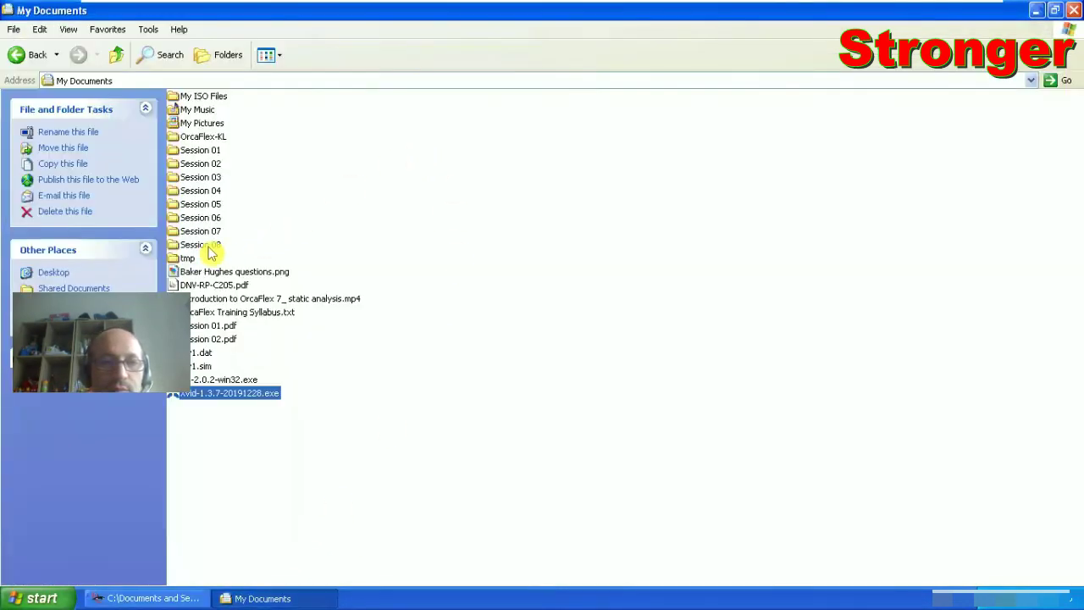
Open Jump Out-8.avi from Session 08 with VLC media player
double_click(209, 245)
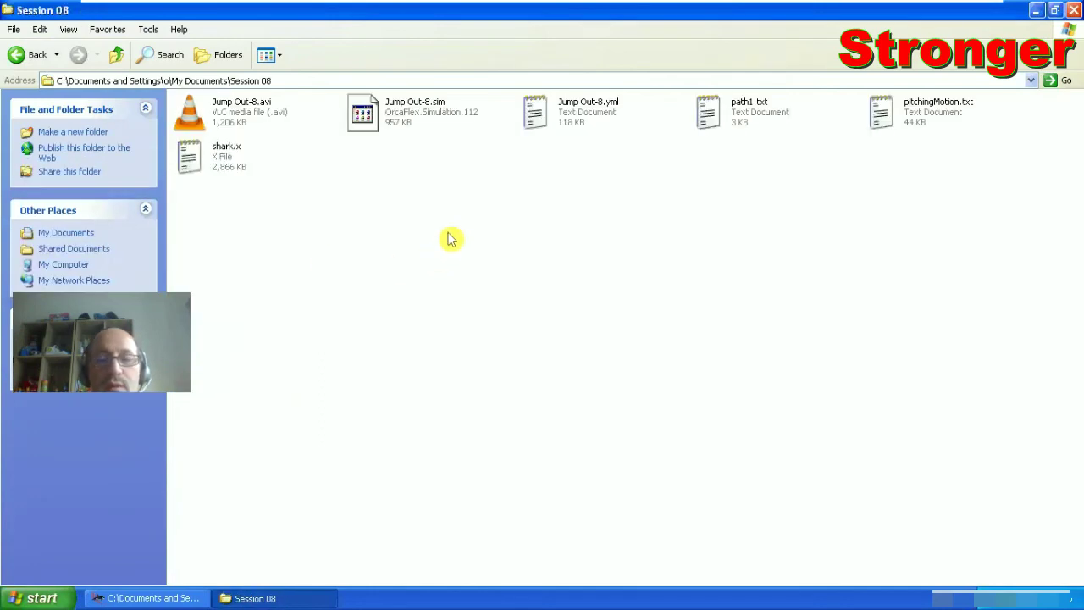
click(225, 117)
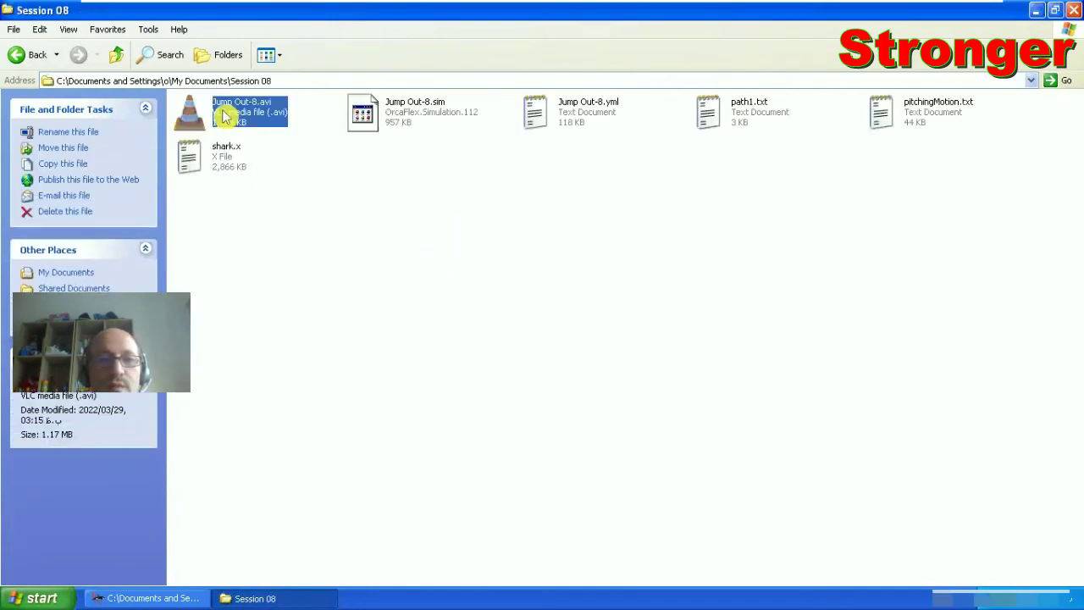
right_click(225, 117)
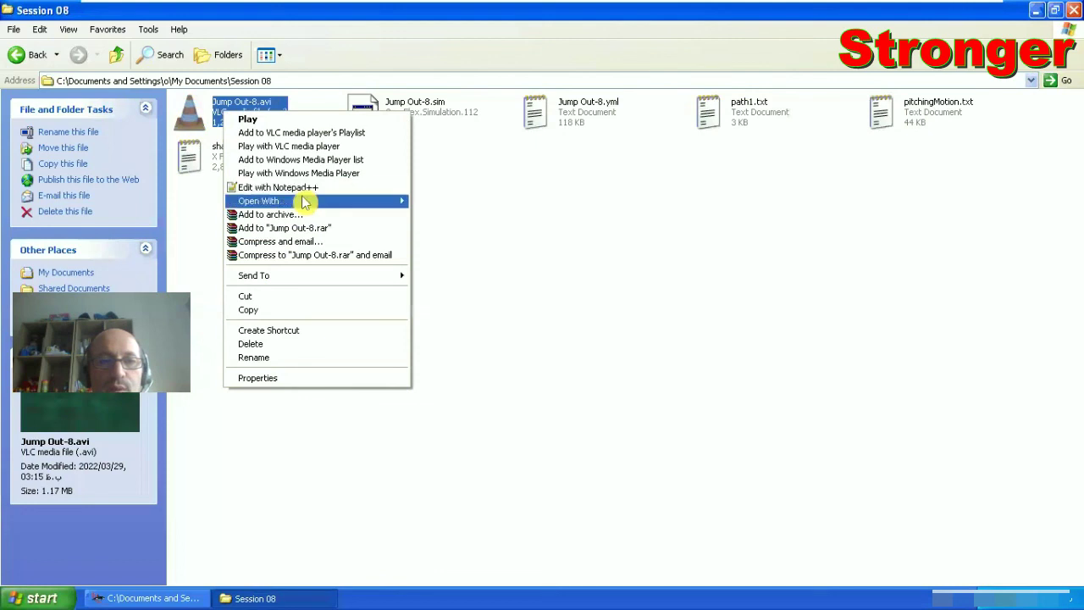
mouse_move(258, 200)
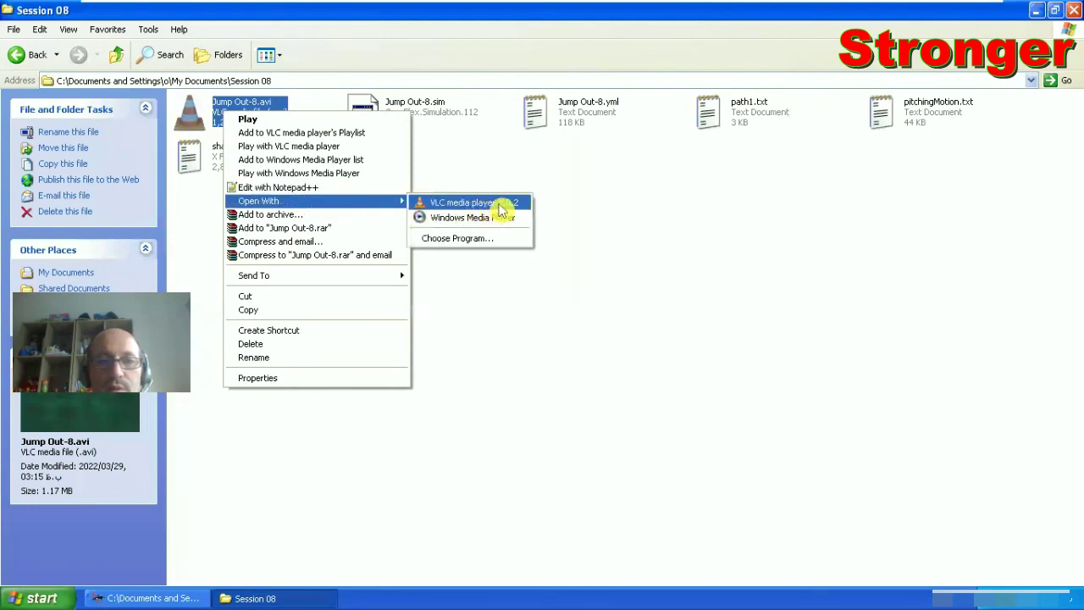
click(500, 207)
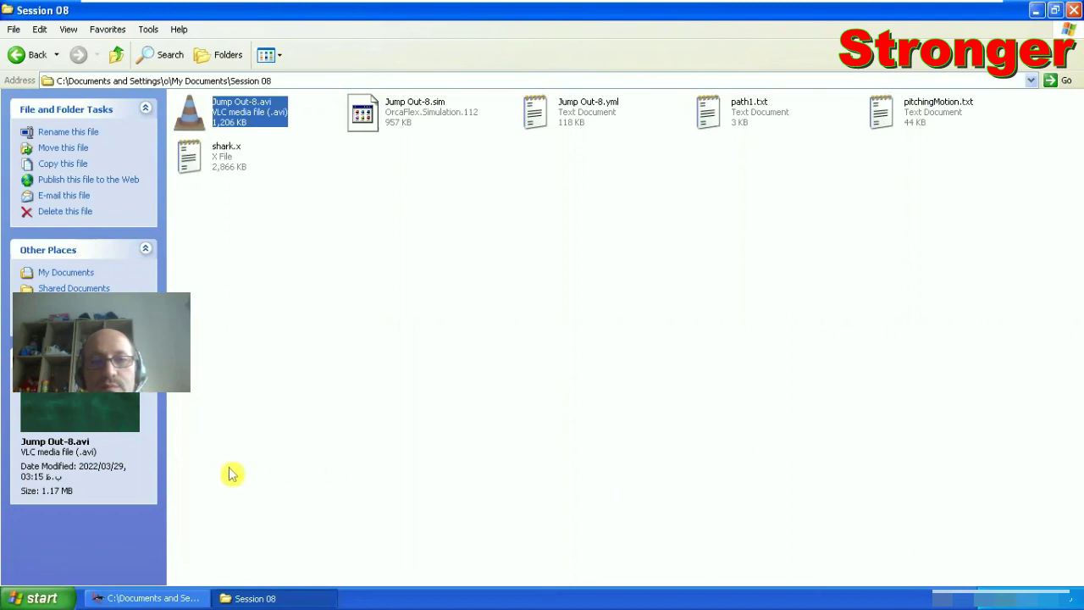
key(Return)
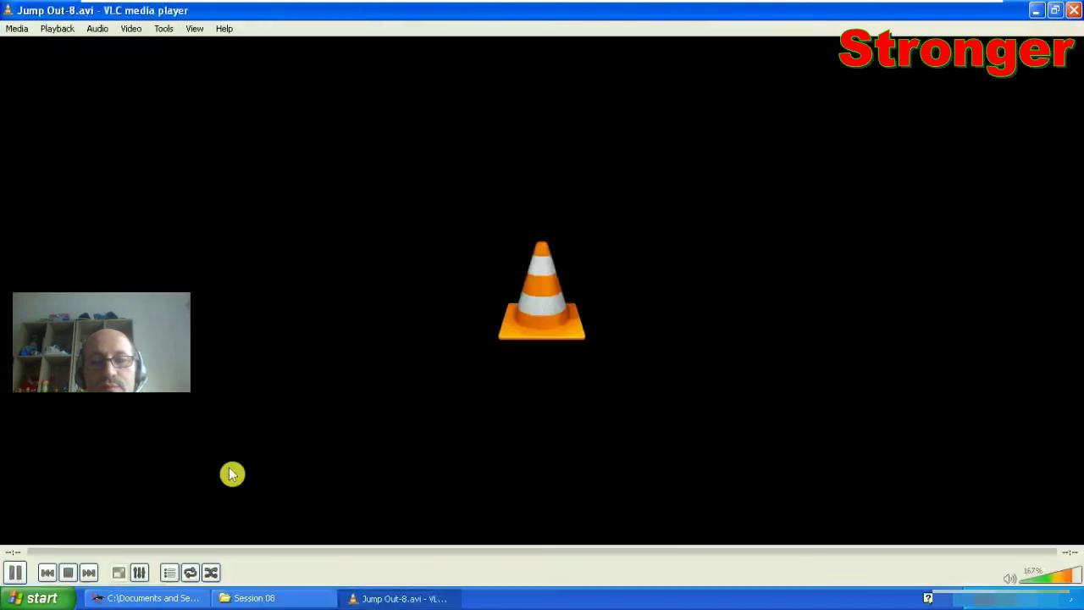